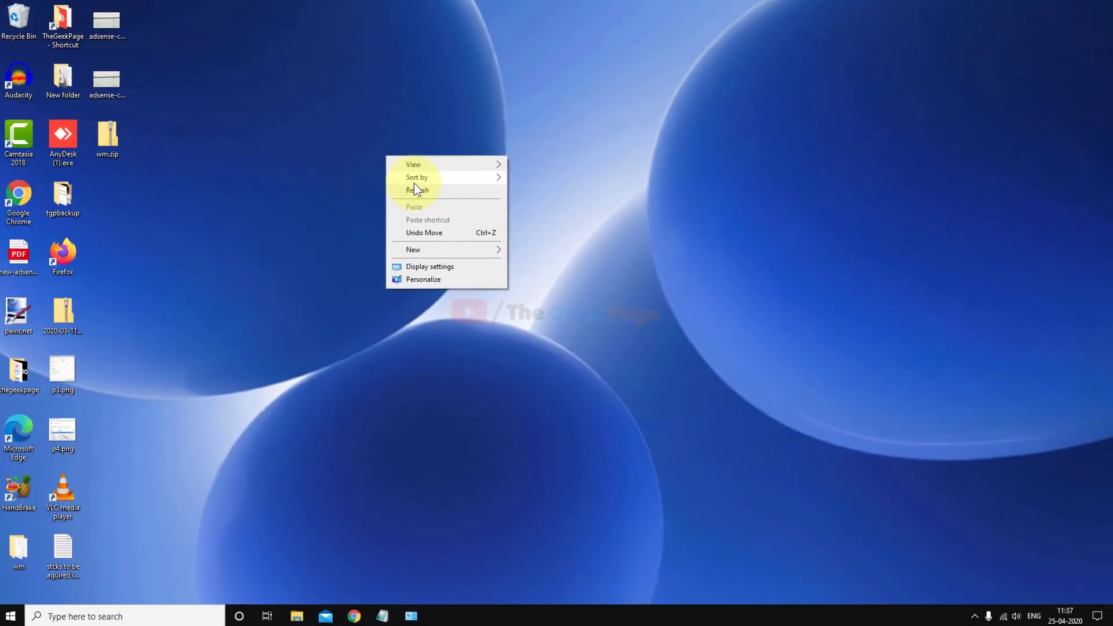
Refresh the Windows 10 desktop from its right-click menu.
left_click(418, 190)
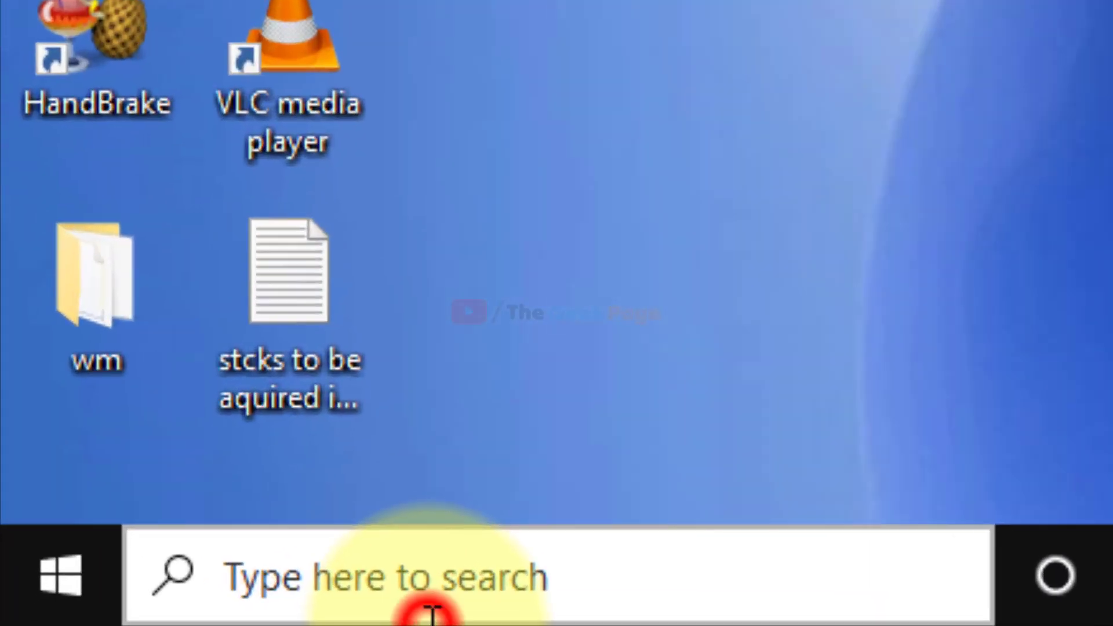
Launch Command Prompt as administrator via a 'cmd' search.
left_click(95, 621)
type("cmd")
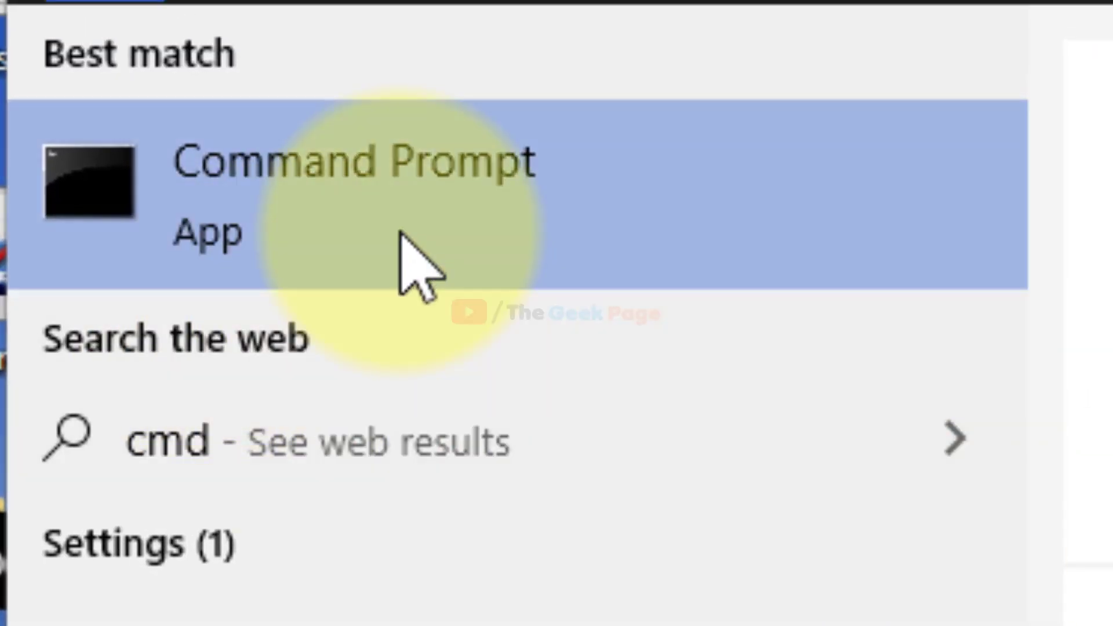
right_click(401, 235)
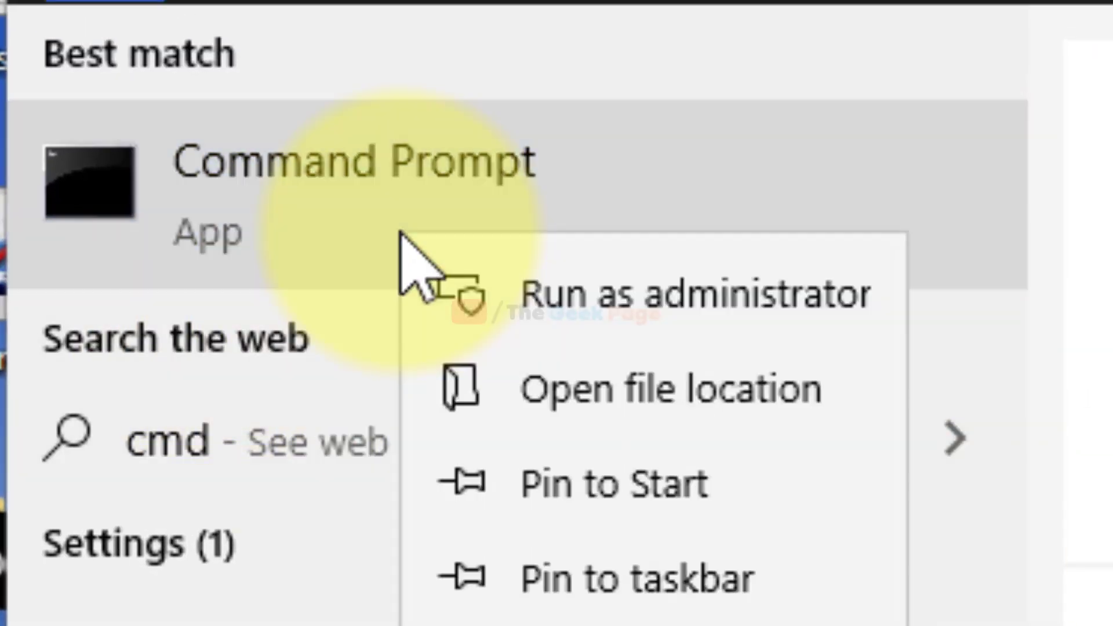
left_click(642, 295)
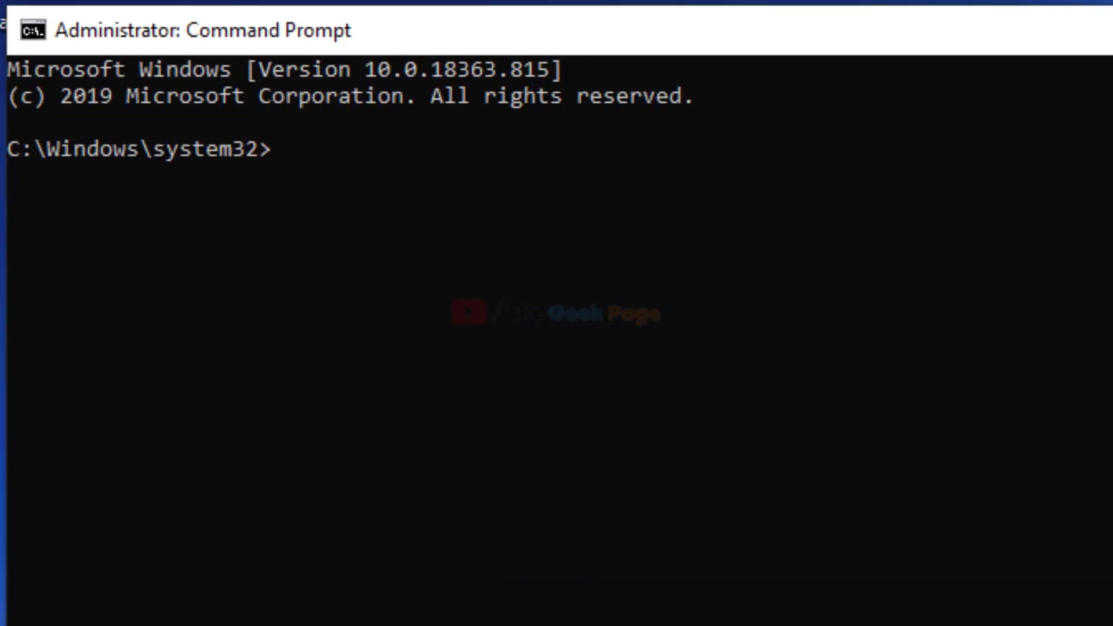
Copy 'netsh winsock reset' from the Notepad command list, then minimise Notepad.
left_click(732, 620)
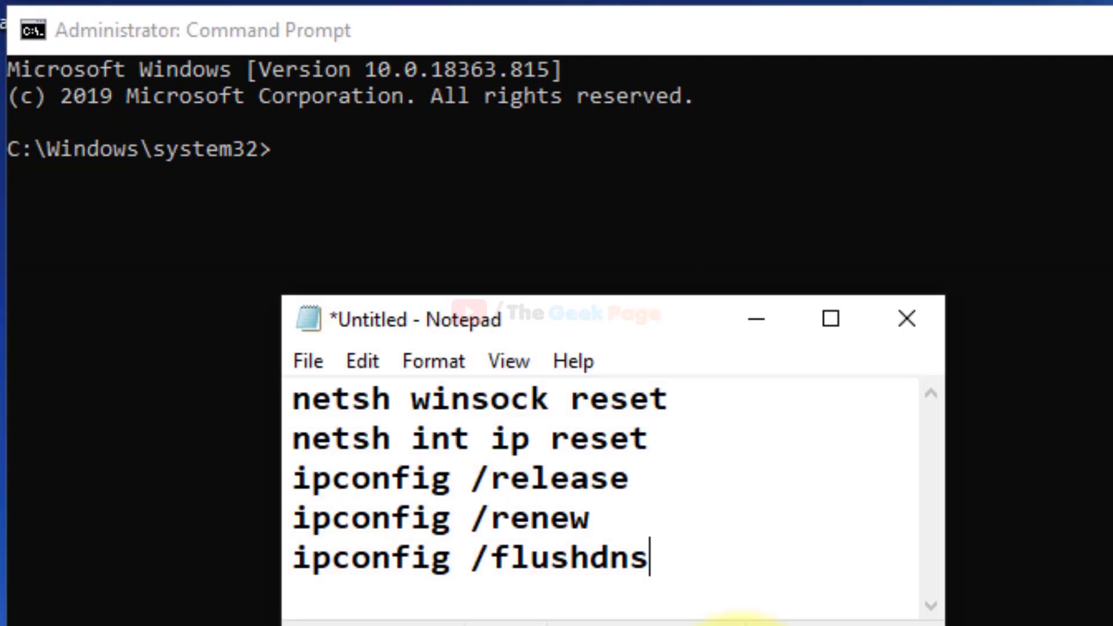
left_click(725, 418)
key("shift+Home")
left_click_drag(750, 439, 261, 462)
left_click_drag(638, 484, 195, 493)
left_click_drag(635, 520, 233, 529)
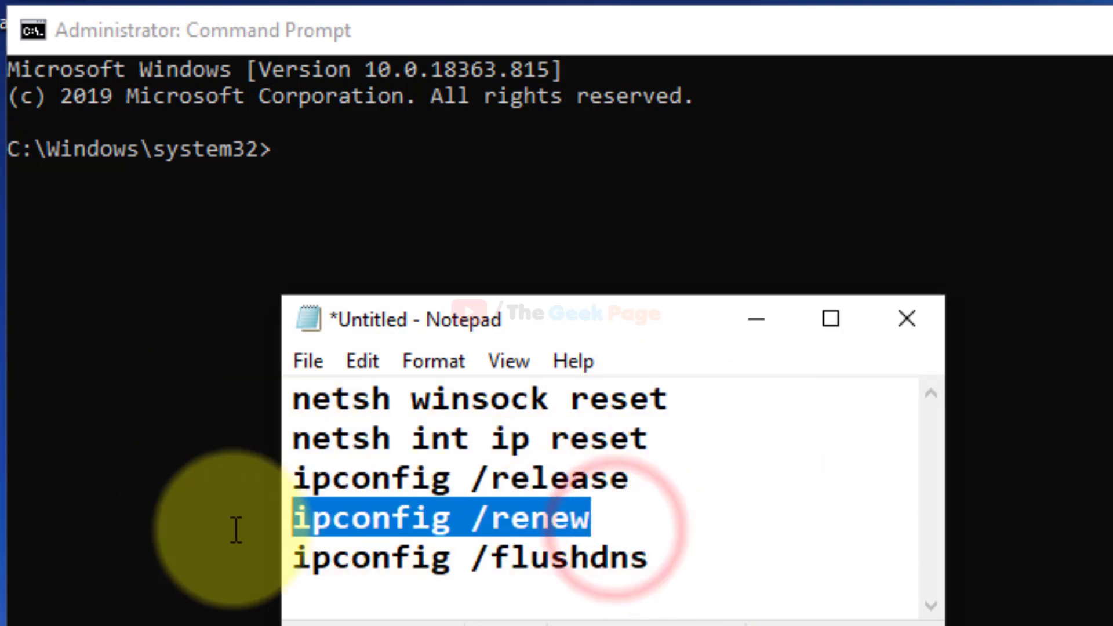
left_click(740, 531)
left_click_drag(733, 562, 244, 586)
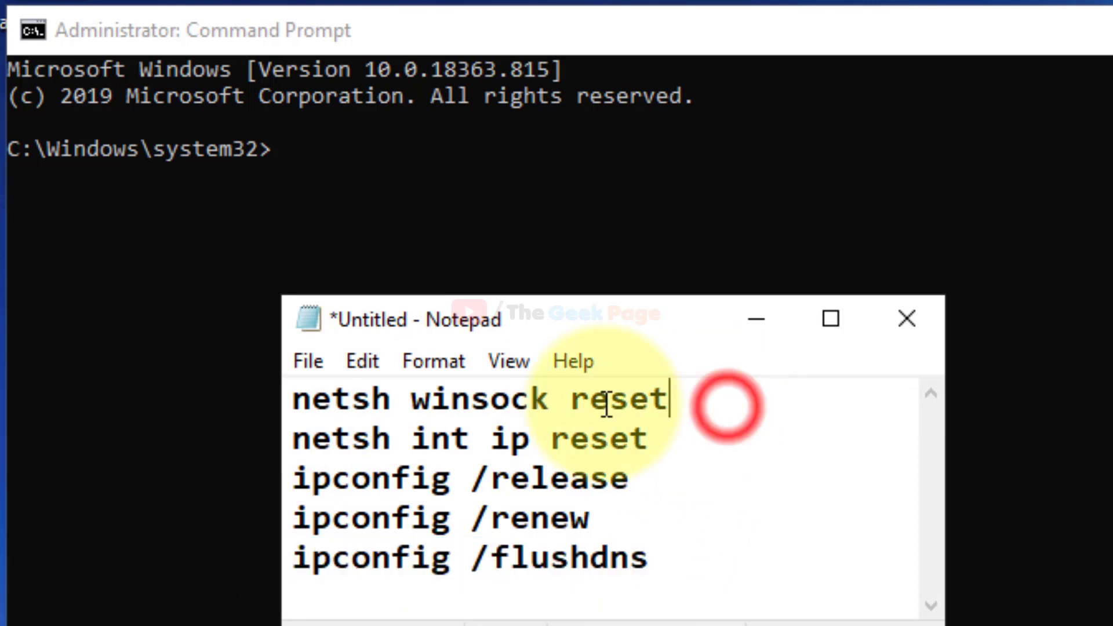
left_click_drag(728, 402, 291, 400)
right_click(362, 398)
left_click(446, 503)
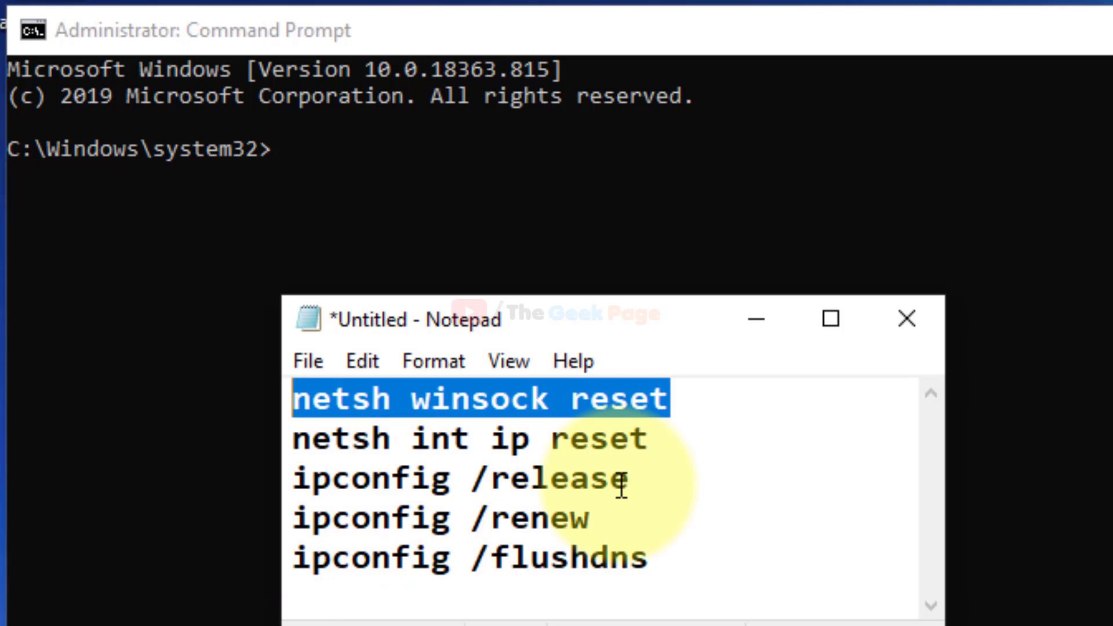
left_click(754, 320)
Run netsh winsock reset, then netsh int ip reset and ipconfig /release.
right_click(449, 219)
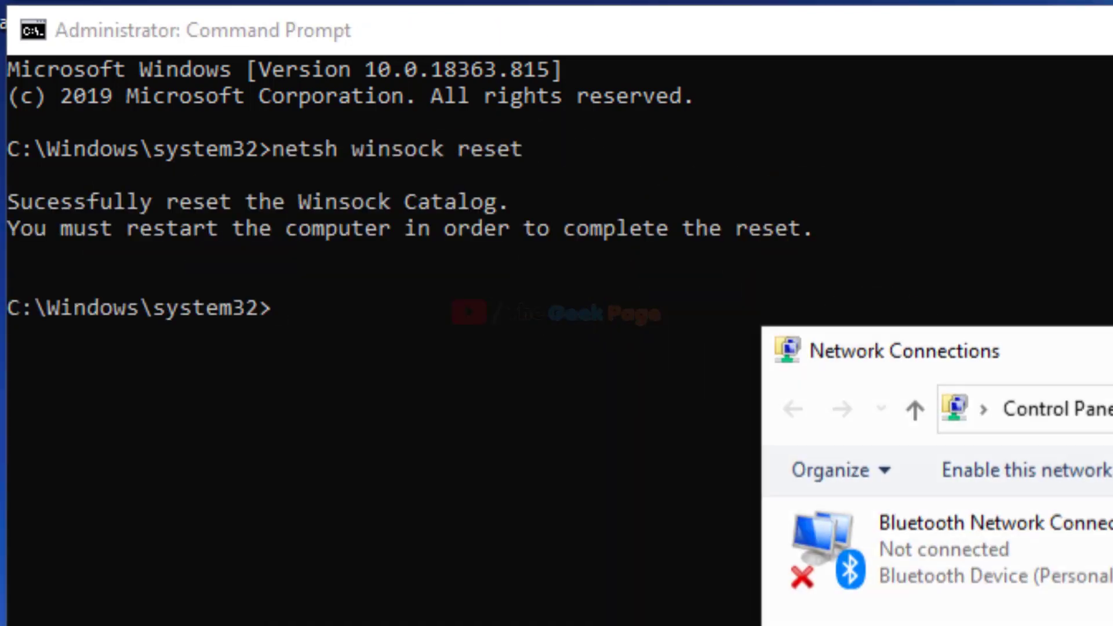
key("alt+Tab")
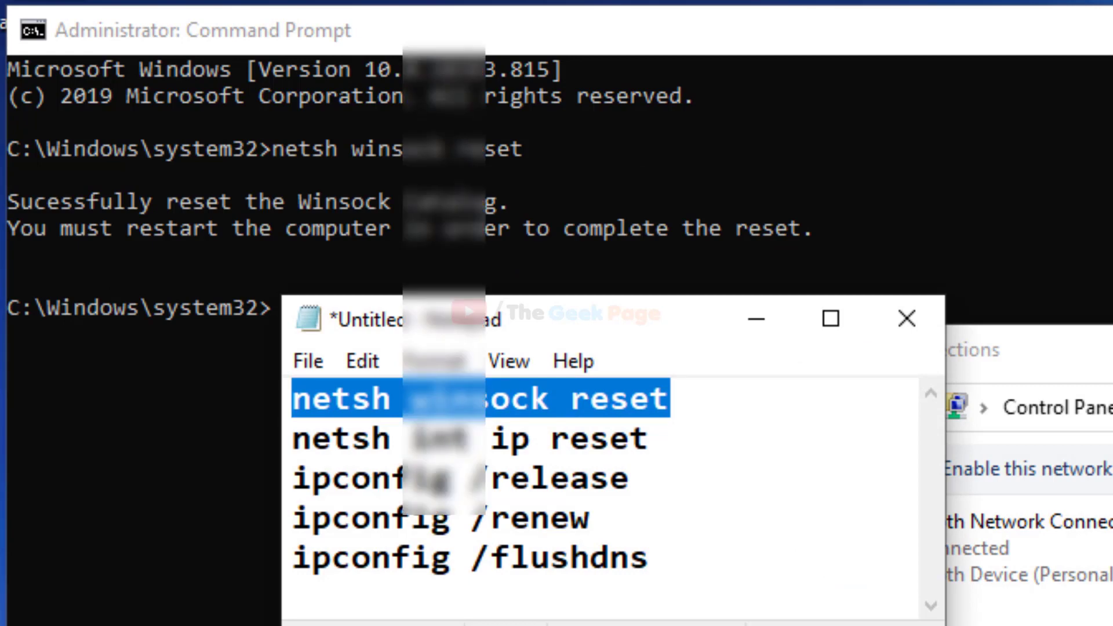
left_click_drag(655, 439, 292, 439)
left_click(423, 326)
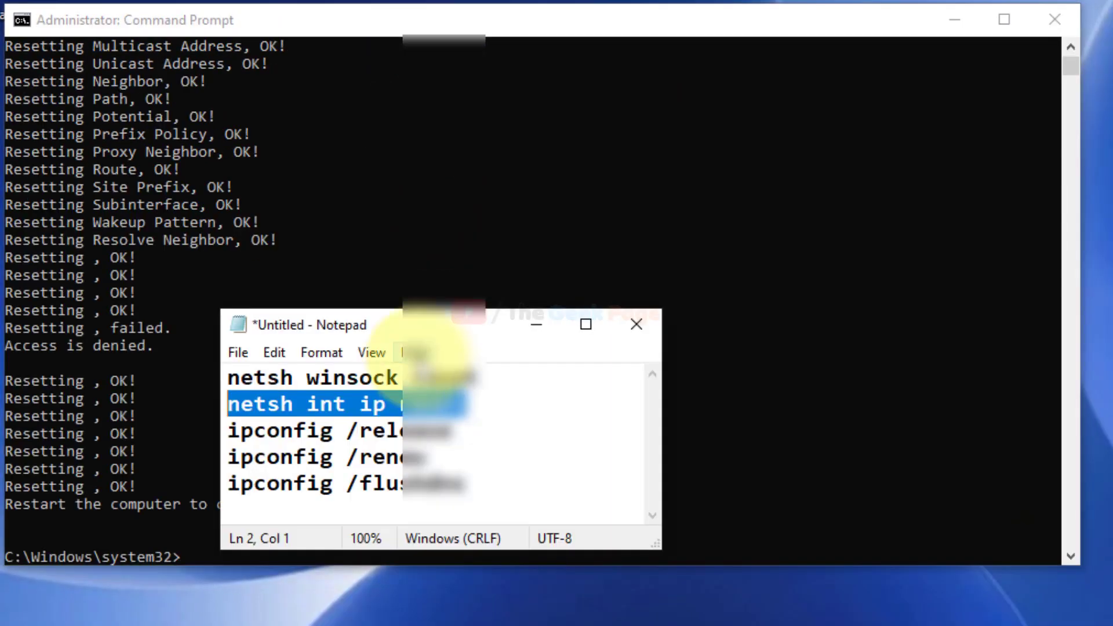
left_click_drag(449, 430, 227, 430)
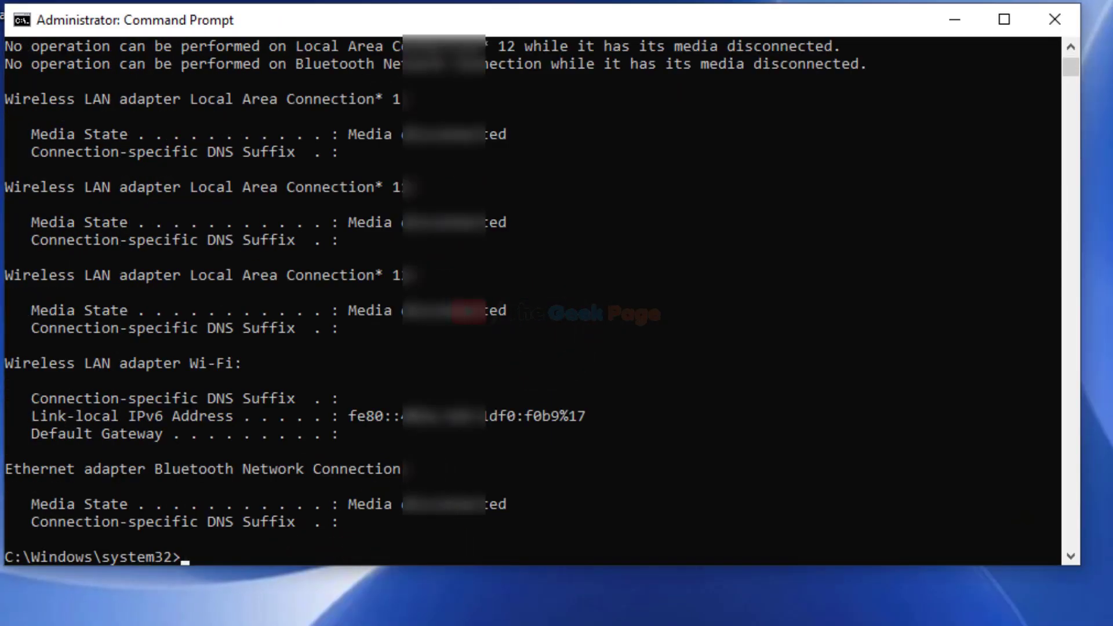
key("alt+Tab")
Paste and run ipconfig /renew and ipconfig /flushdns in the console.
left_click_drag(373, 457, 228, 457)
key("ctrl+c")
left_click(536, 324)
key("ctrl+v")
key("Return")
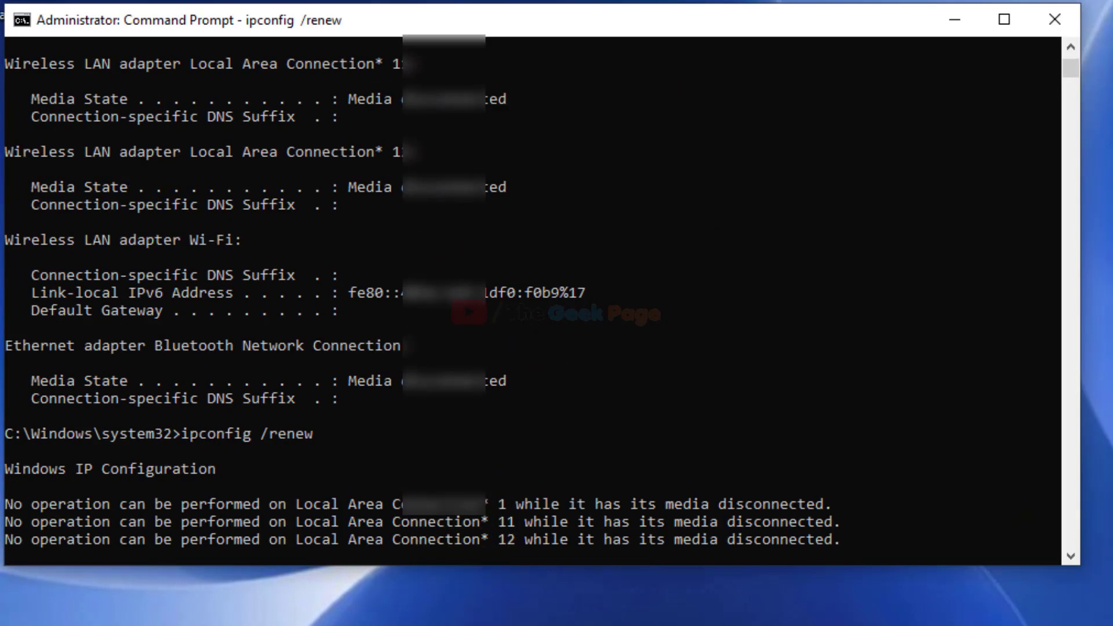
key("alt+Tab")
left_click_drag(500, 486, 174, 475)
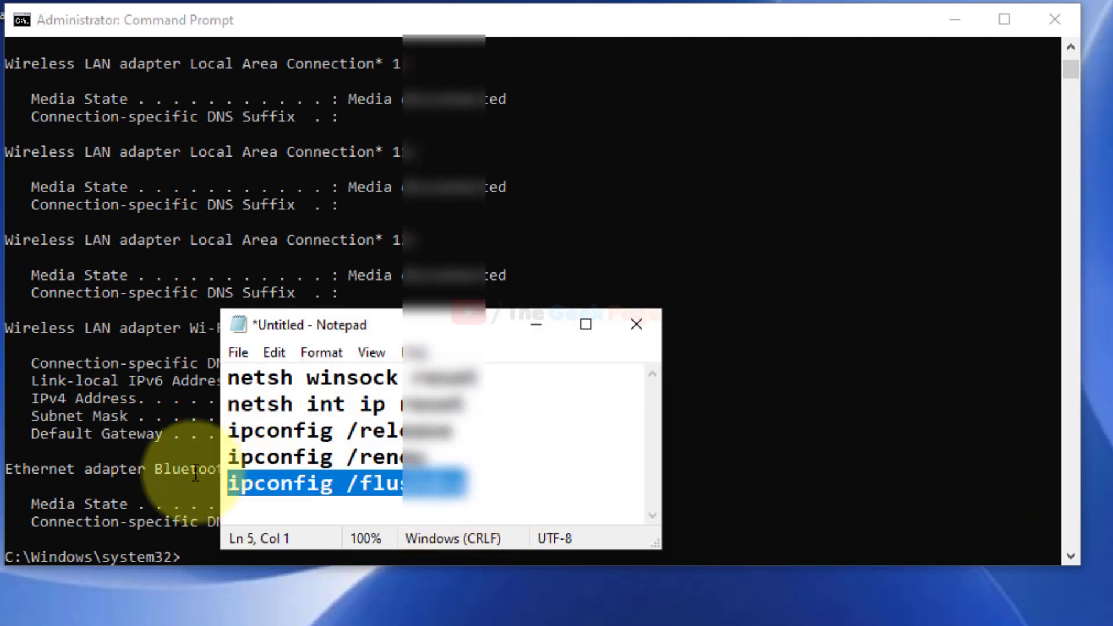
key("ctrl+c")
left_click(536, 324)
key("ctrl+v")
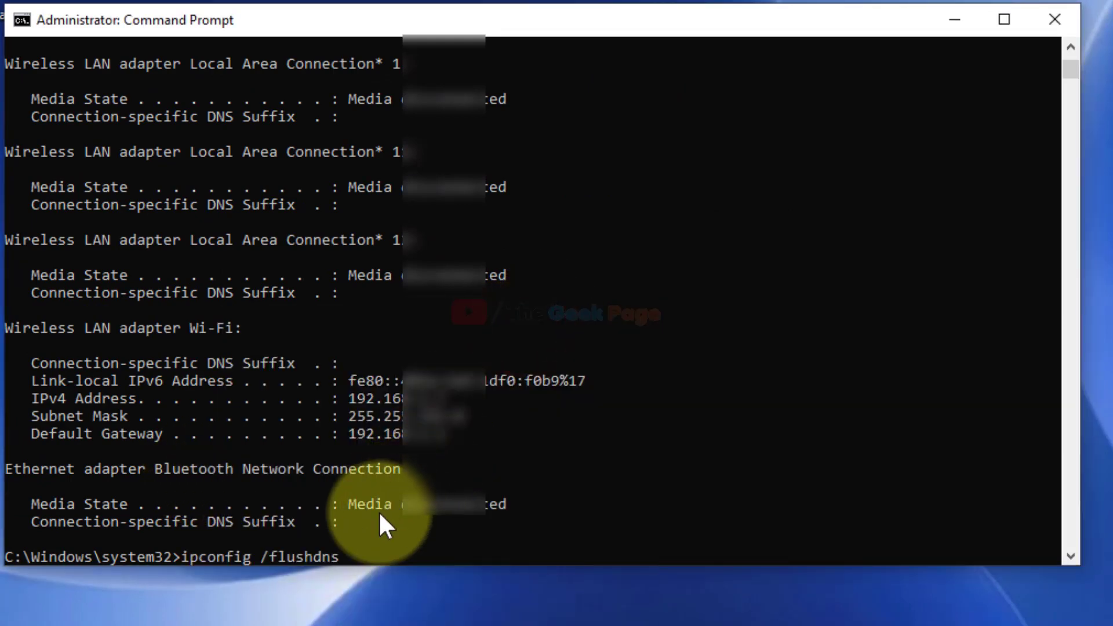
key("Return")
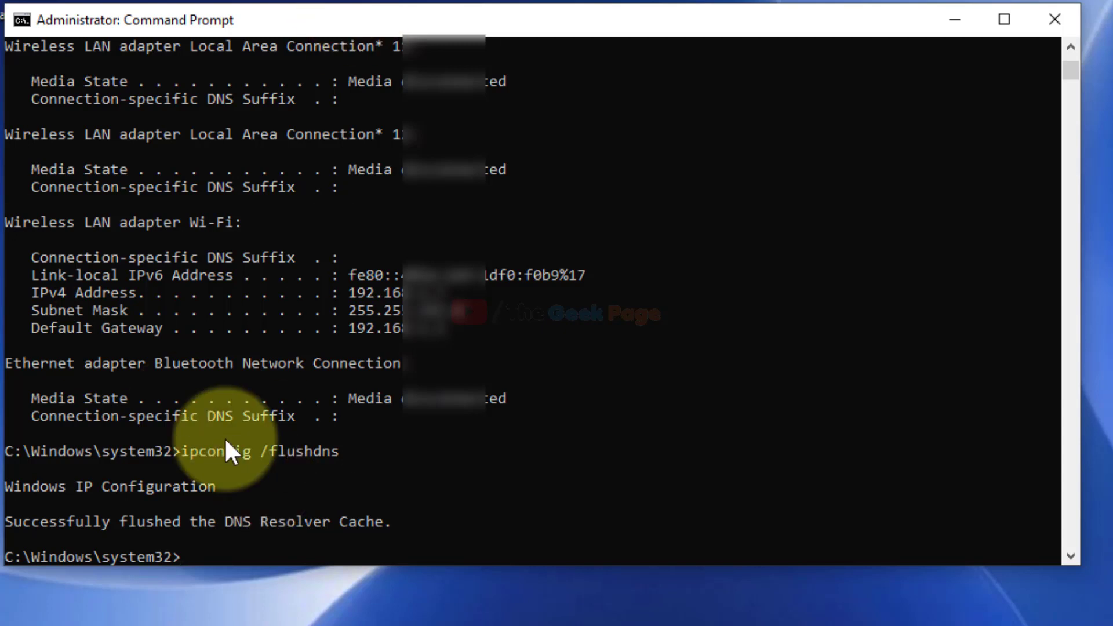
Close Command Prompt and open the Services console via search.
left_click(1050, 26)
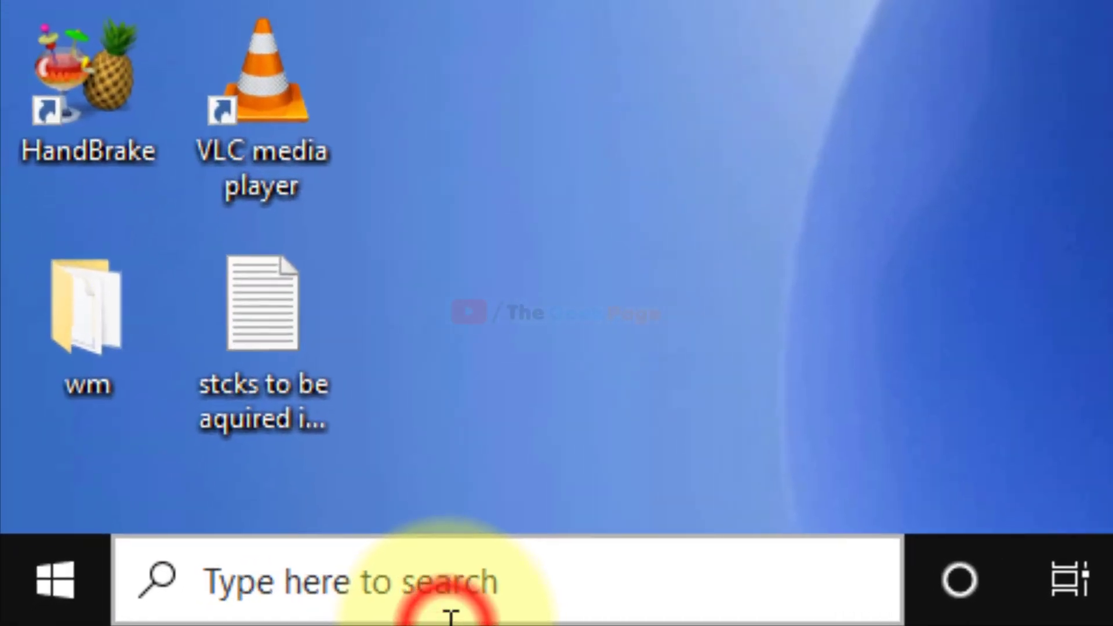
left_click(451, 614)
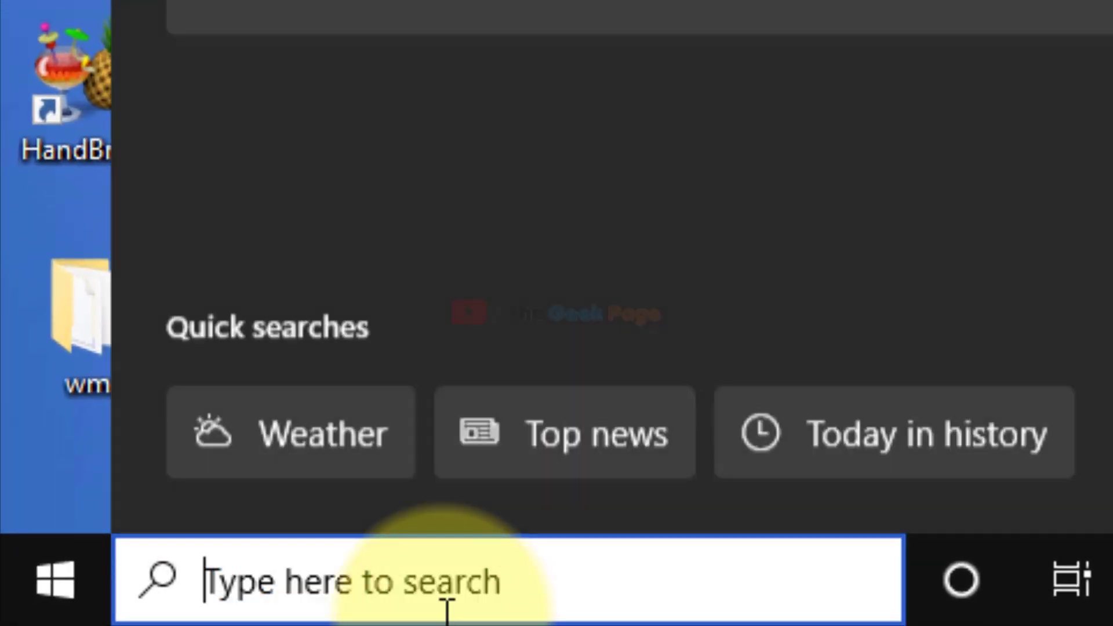
type("services")
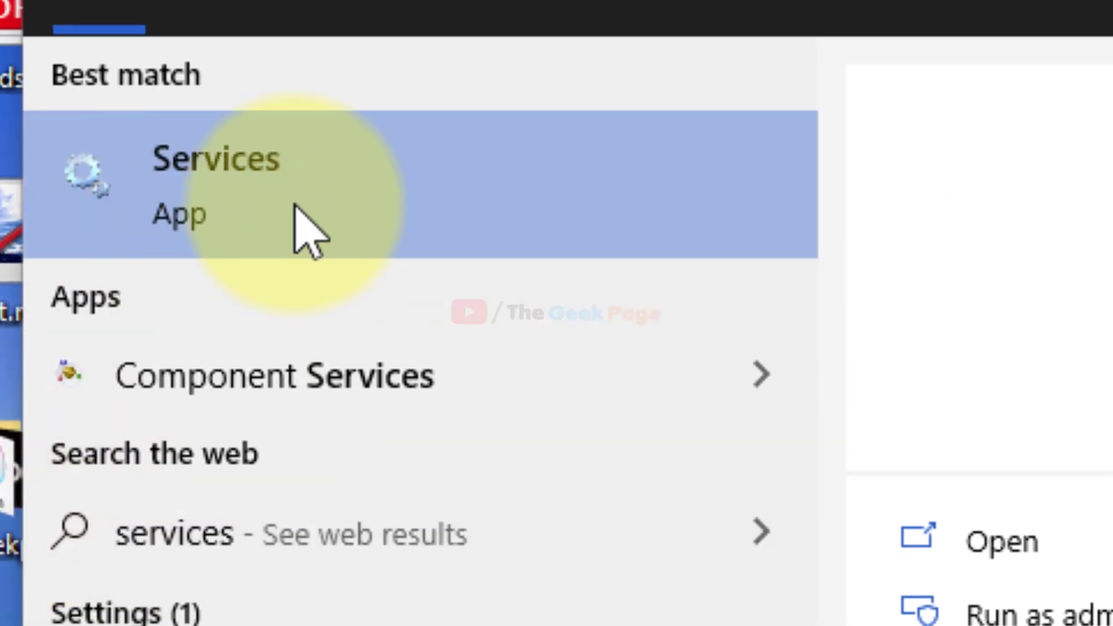
left_click(307, 232)
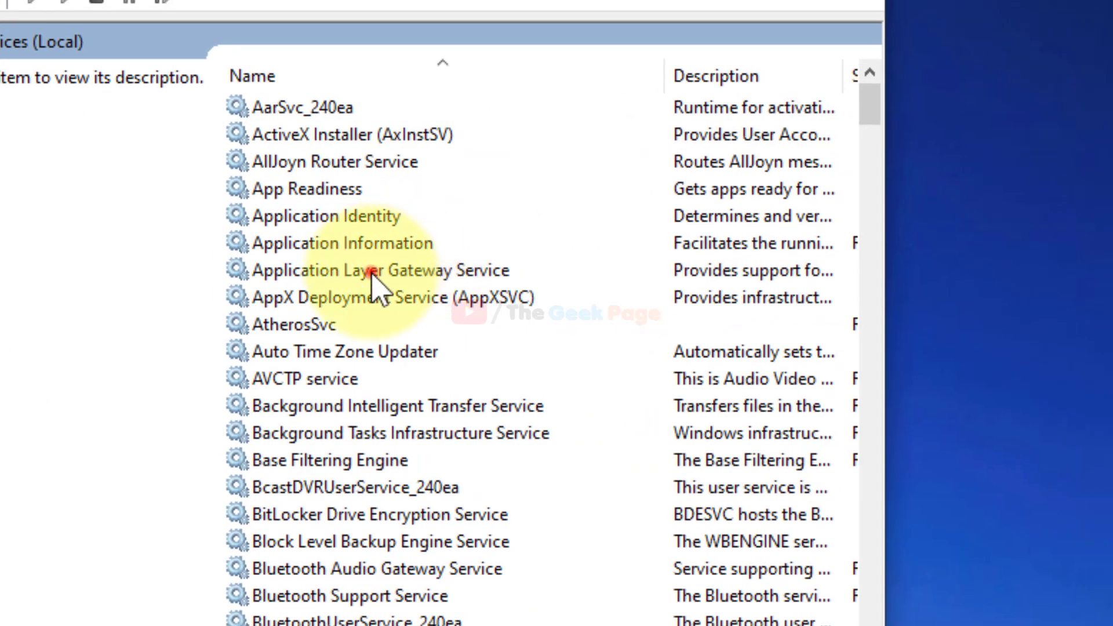
Stop the IP Helper service and set its startup type to Disabled.
left_click(372, 273)
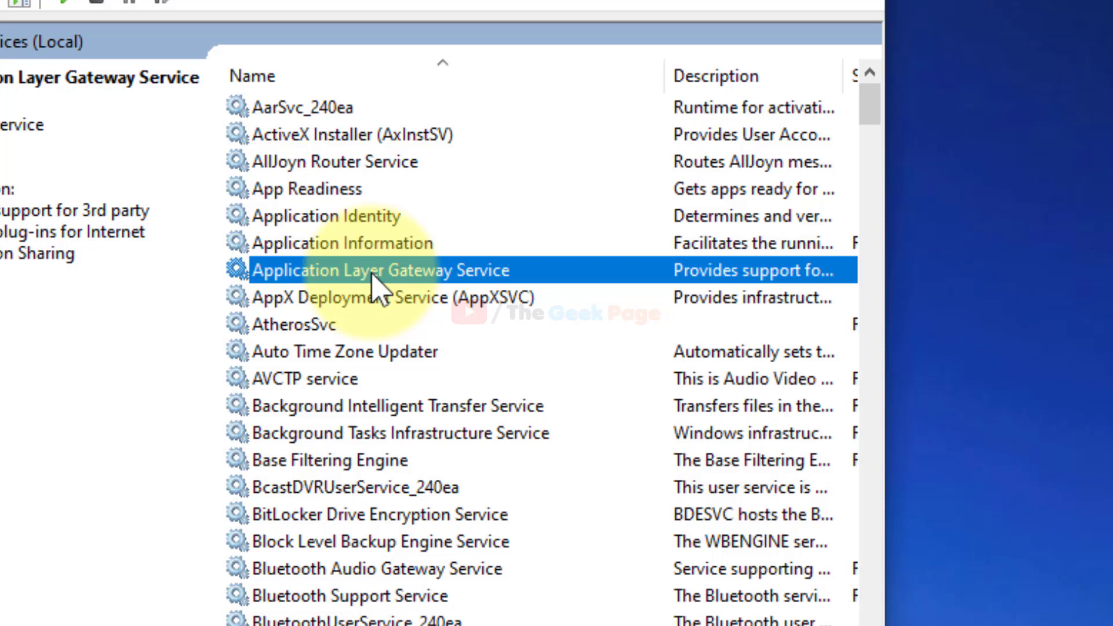
type("ip")
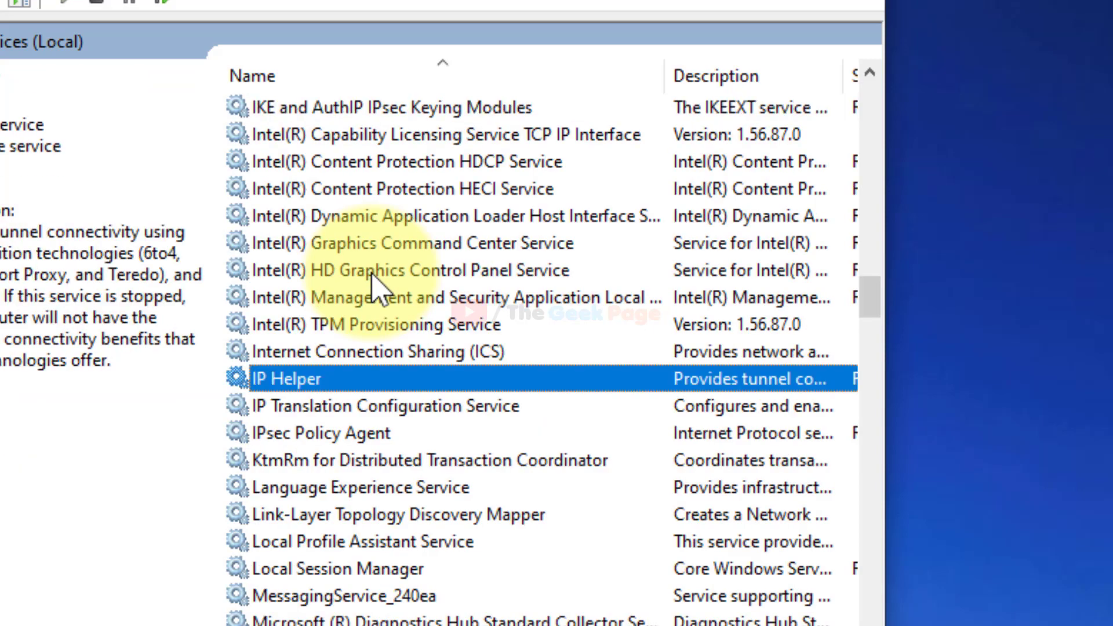
double_click(332, 380)
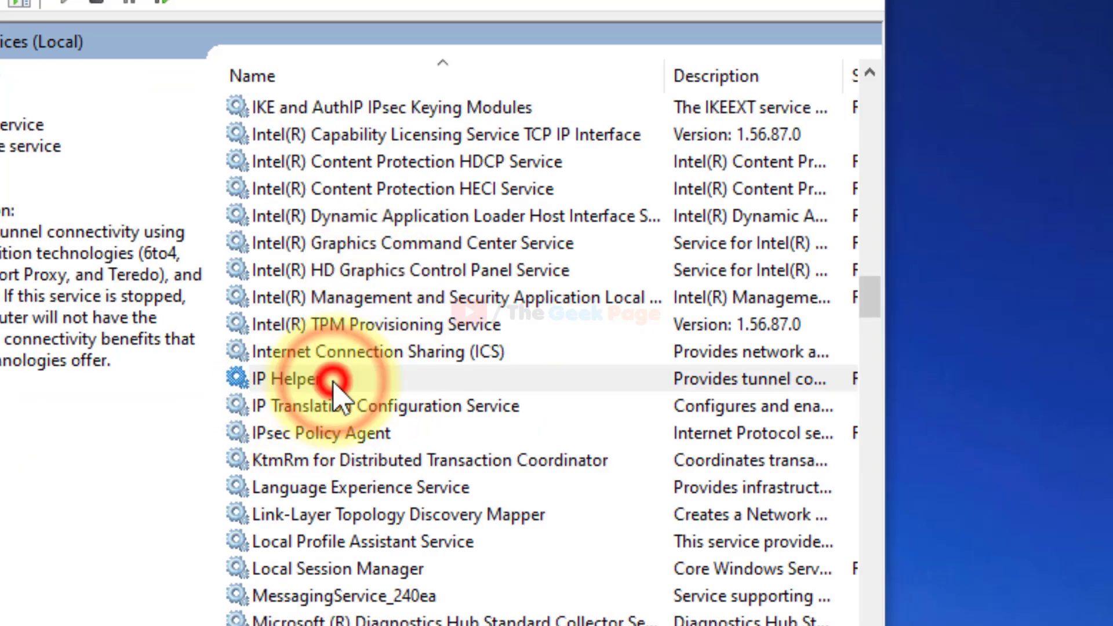
left_click(275, 450)
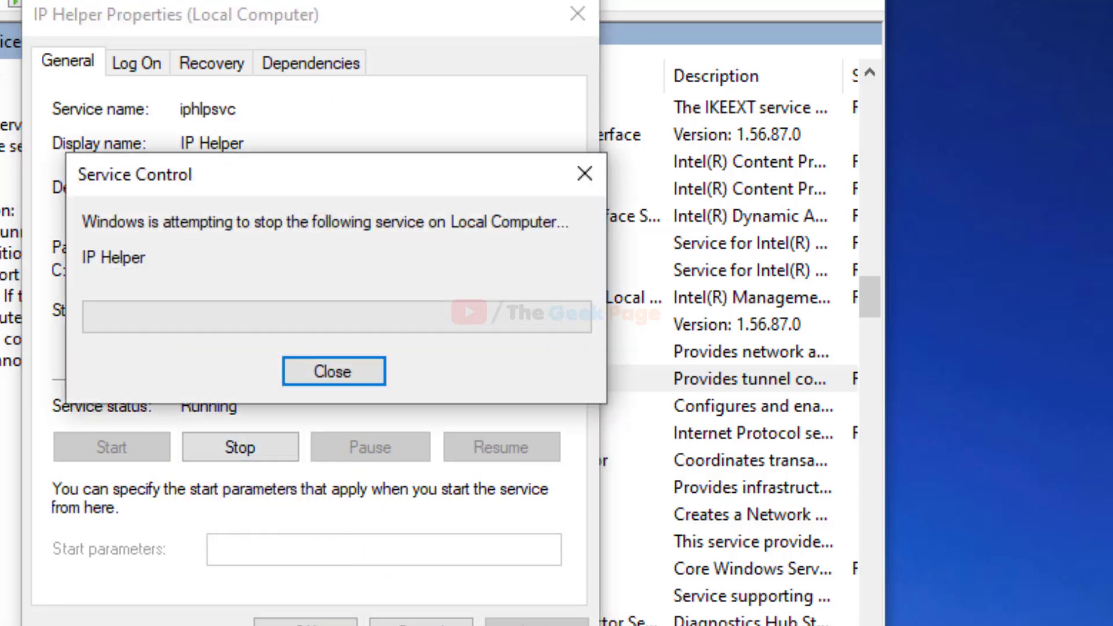
left_click(278, 313)
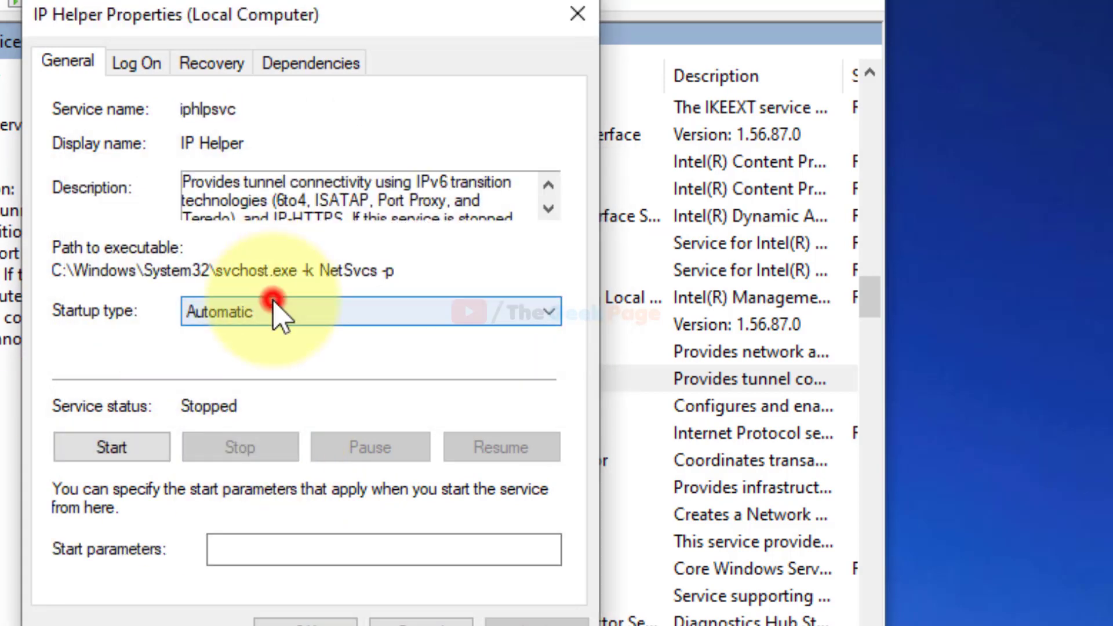
left_click(246, 394)
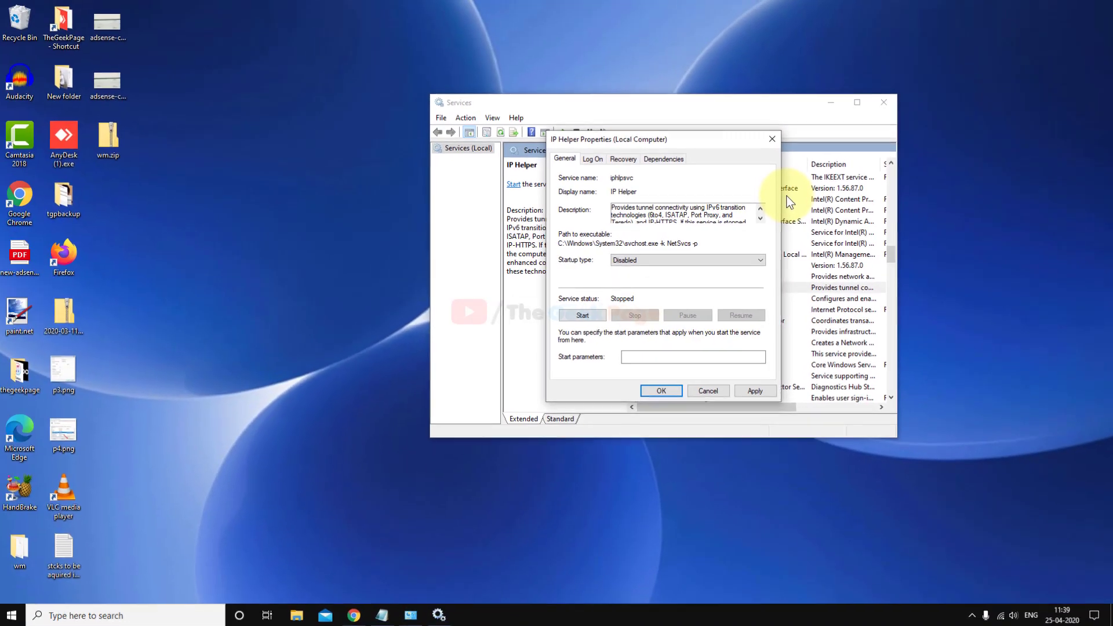
Open Device Manager and review the Qualcomm QCA9565, Realtek PCIe GbE and Bluetooth adapters' menus.
left_click(939, 232)
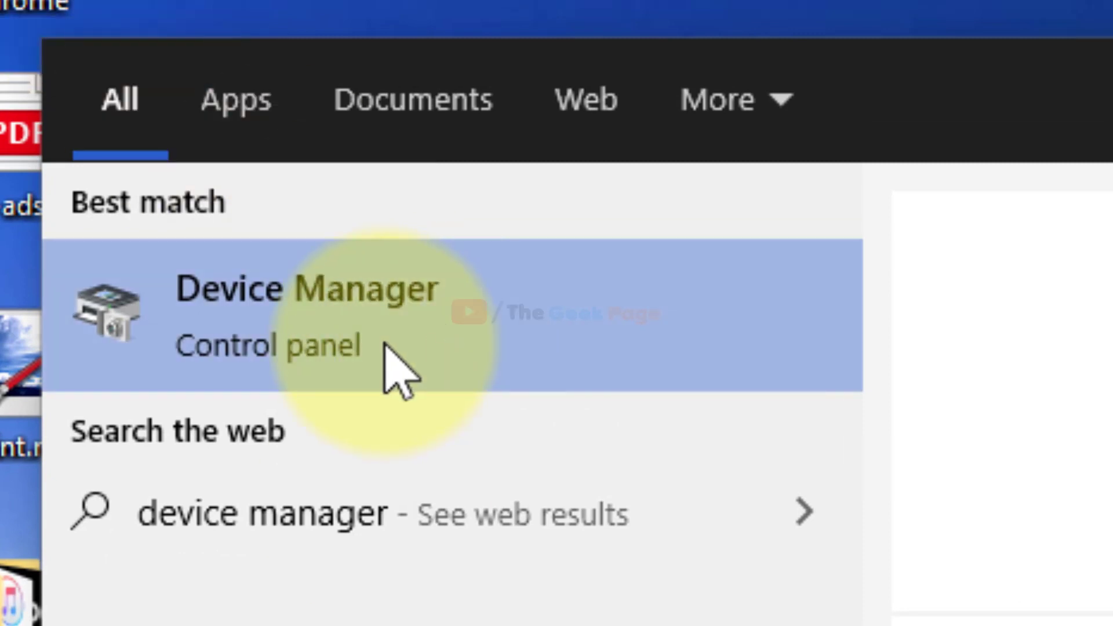
left_click(496, 360)
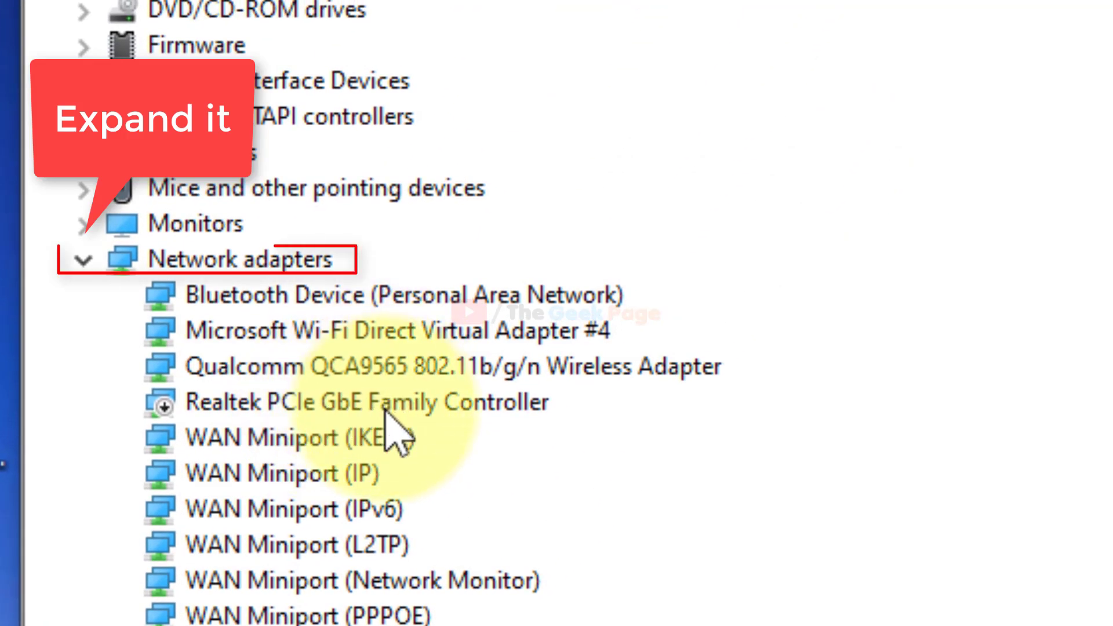
left_click(599, 371)
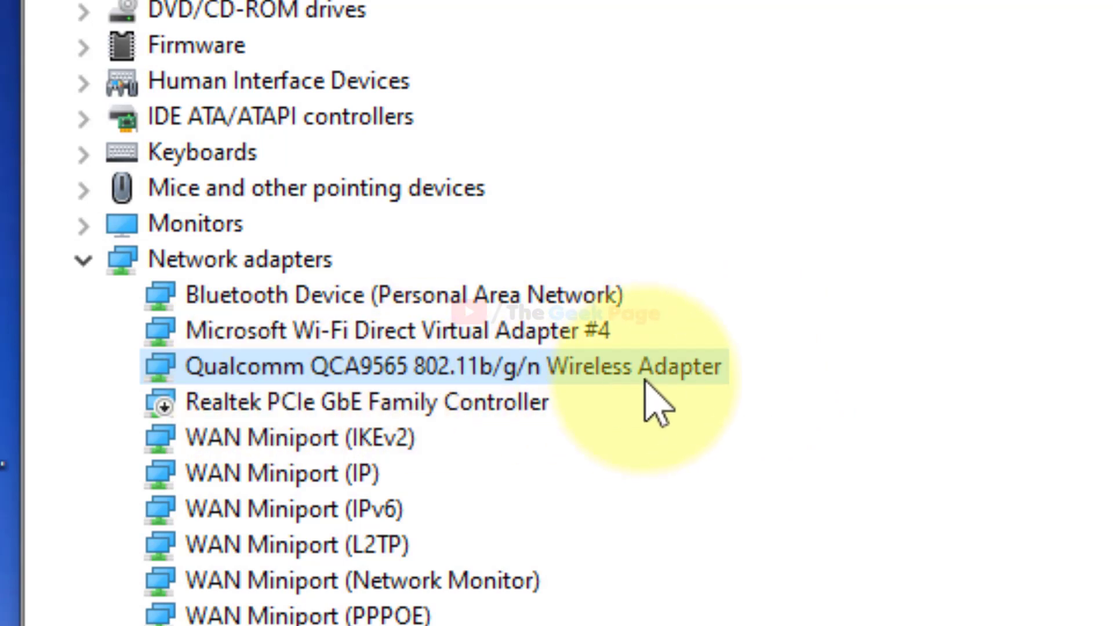
right_click(449, 368)
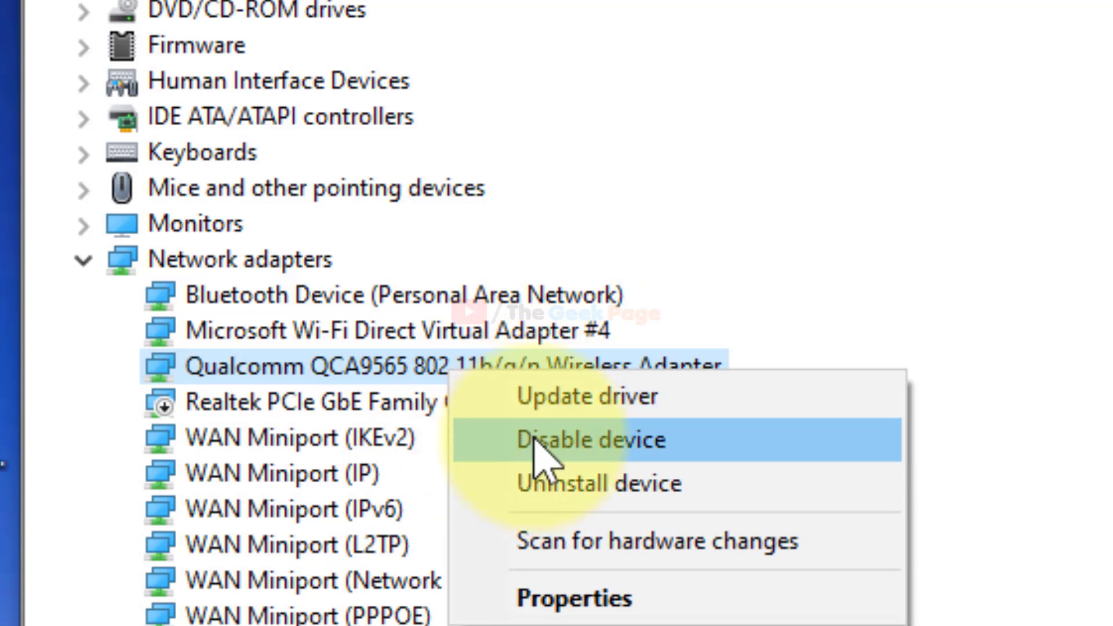
left_click(345, 422)
right_click(370, 399)
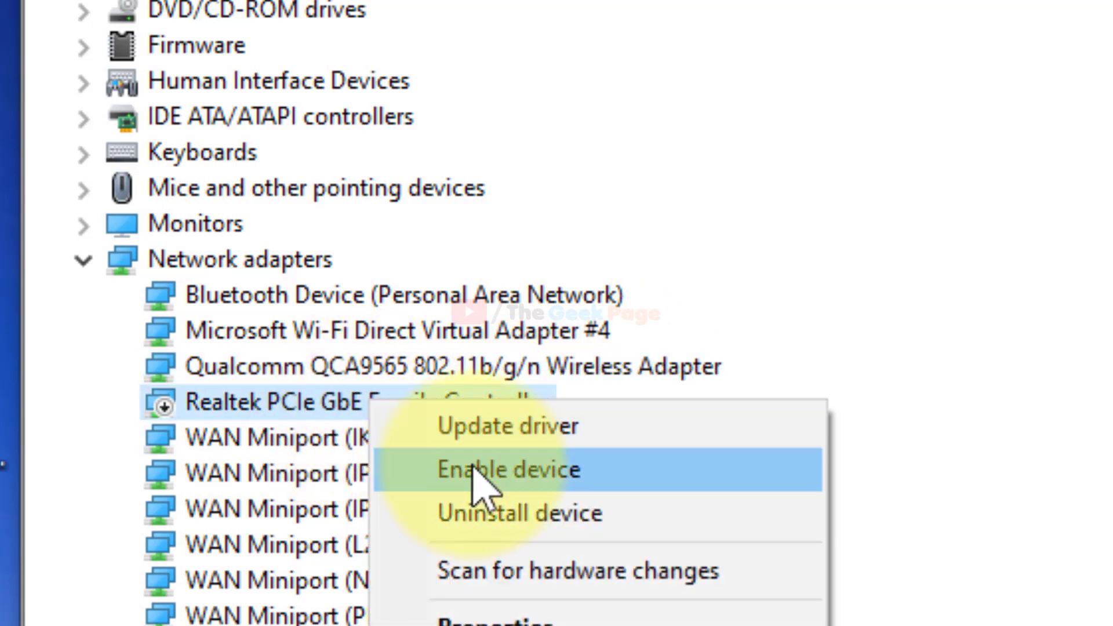
left_click(287, 483)
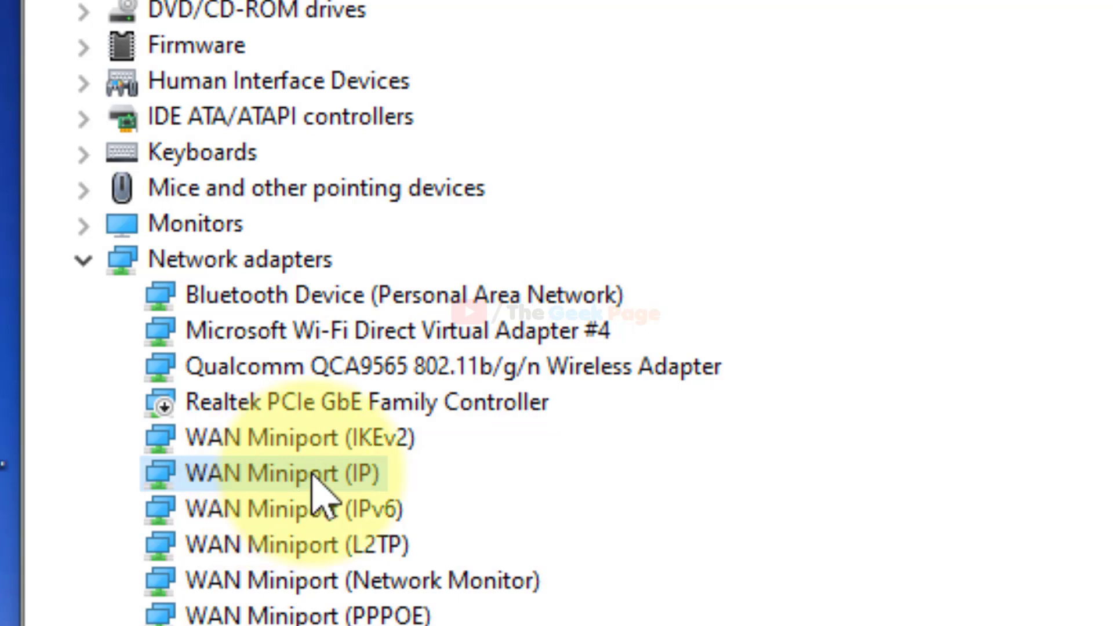
right_click(415, 295)
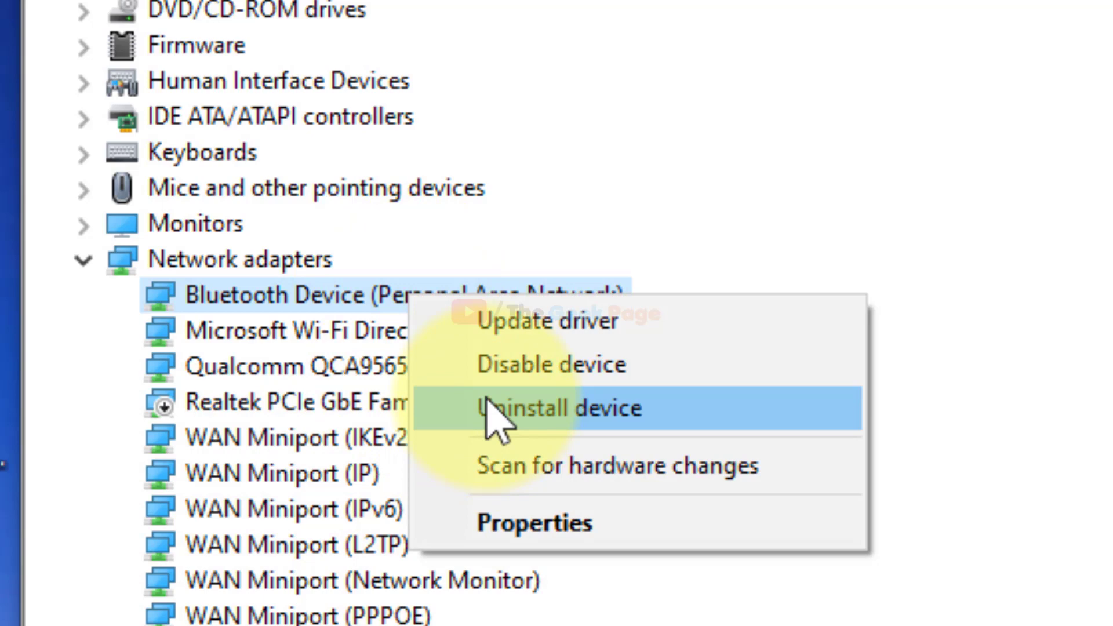
right_click(286, 411)
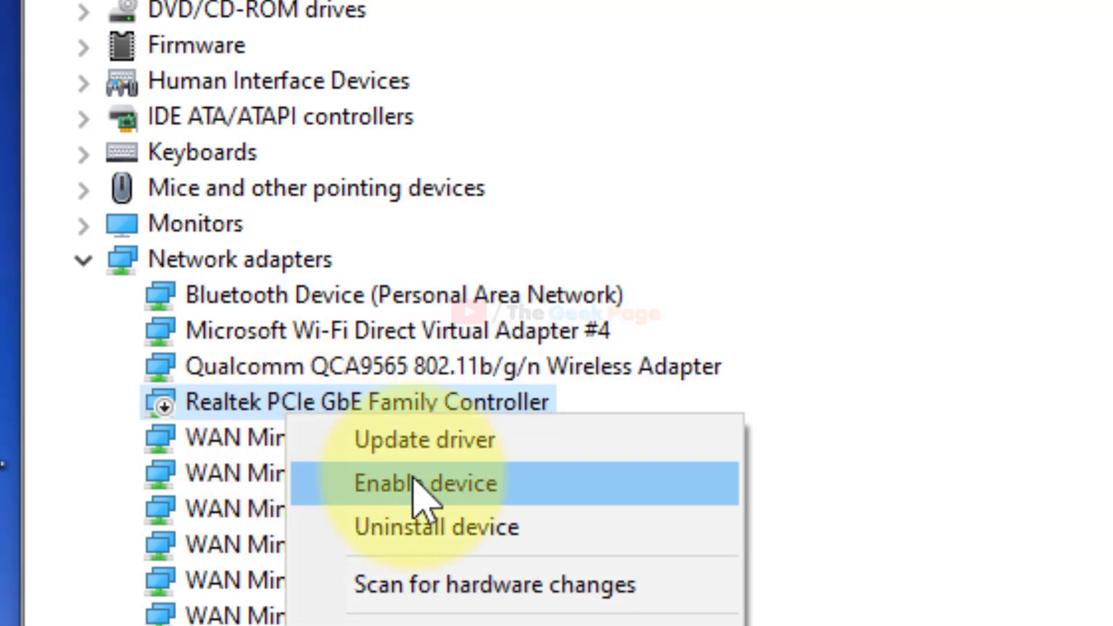
left_click(269, 435)
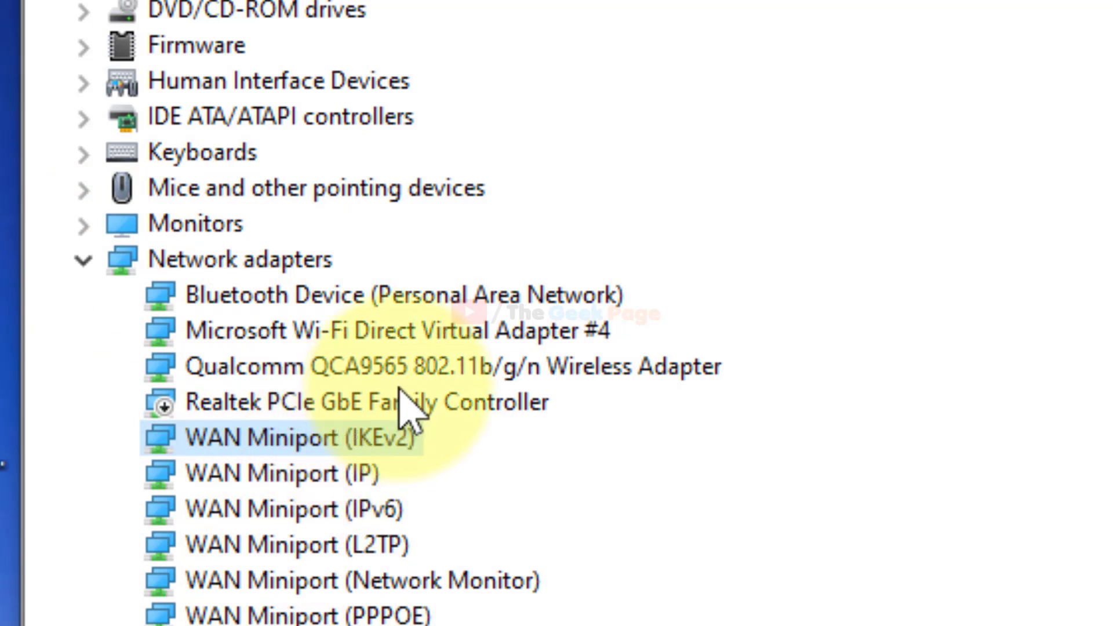
left_click(439, 365)
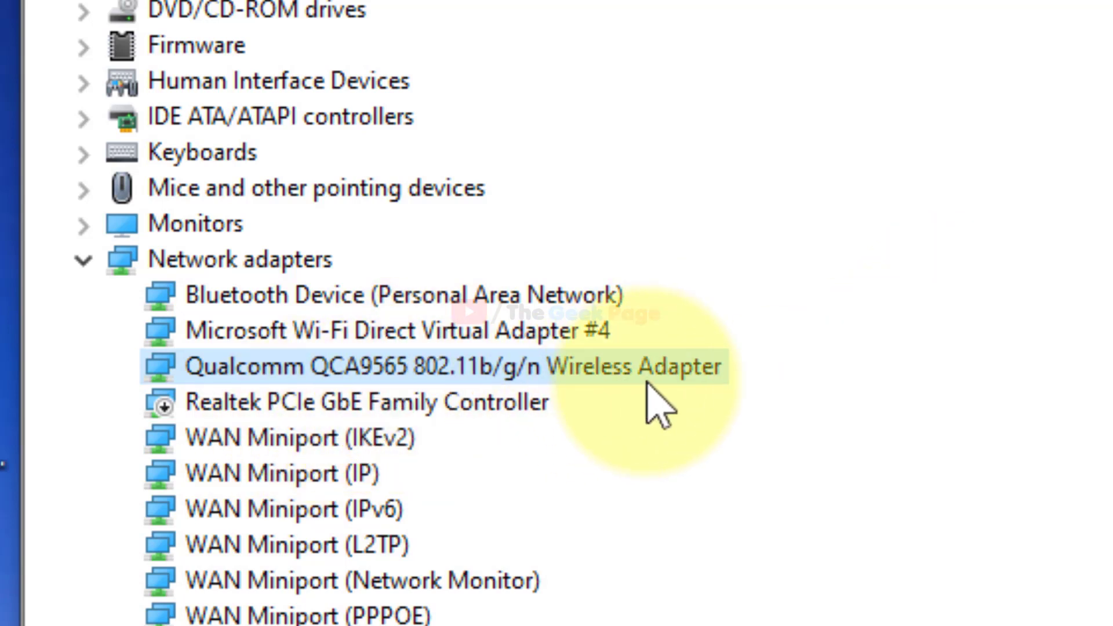
Update the Qualcomm QCA9565 driver by searching automatically online.
right_click(703, 381)
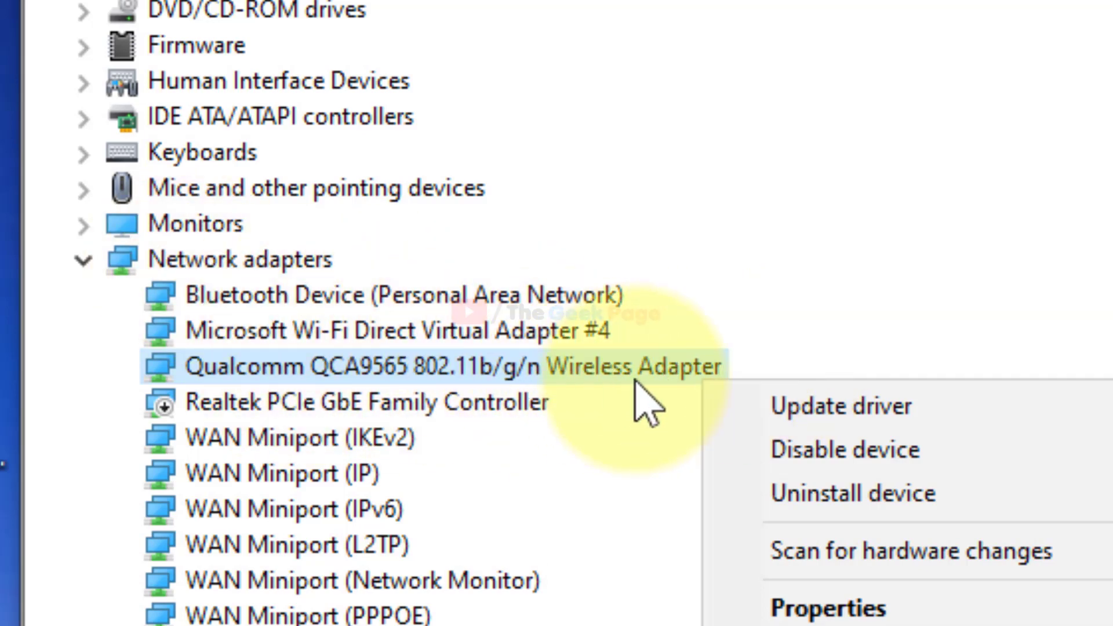
left_click(846, 418)
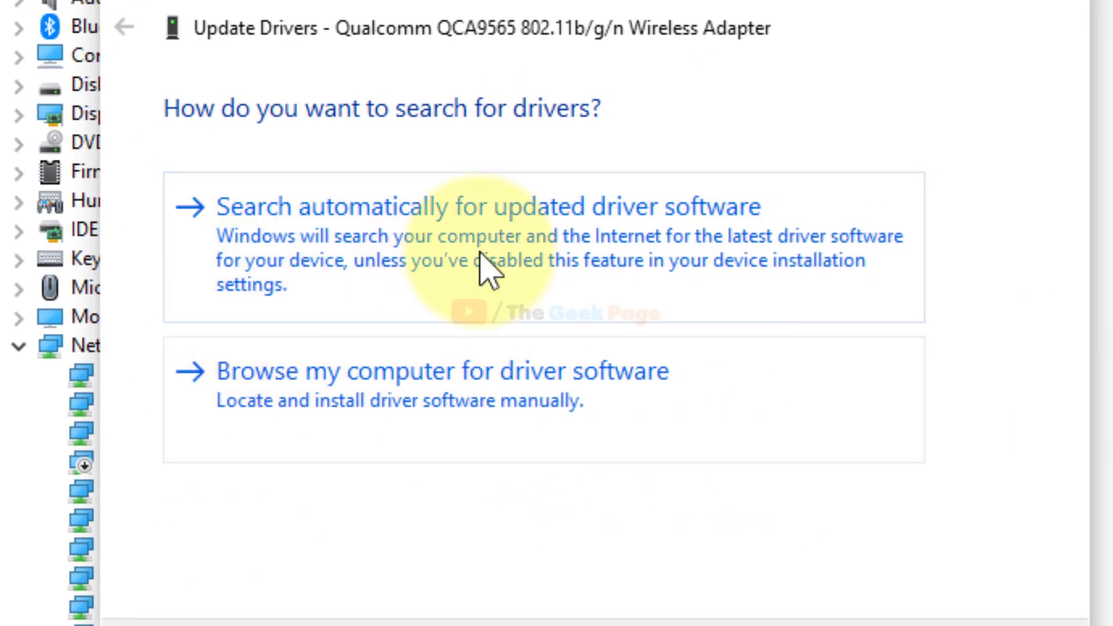
left_click(606, 174)
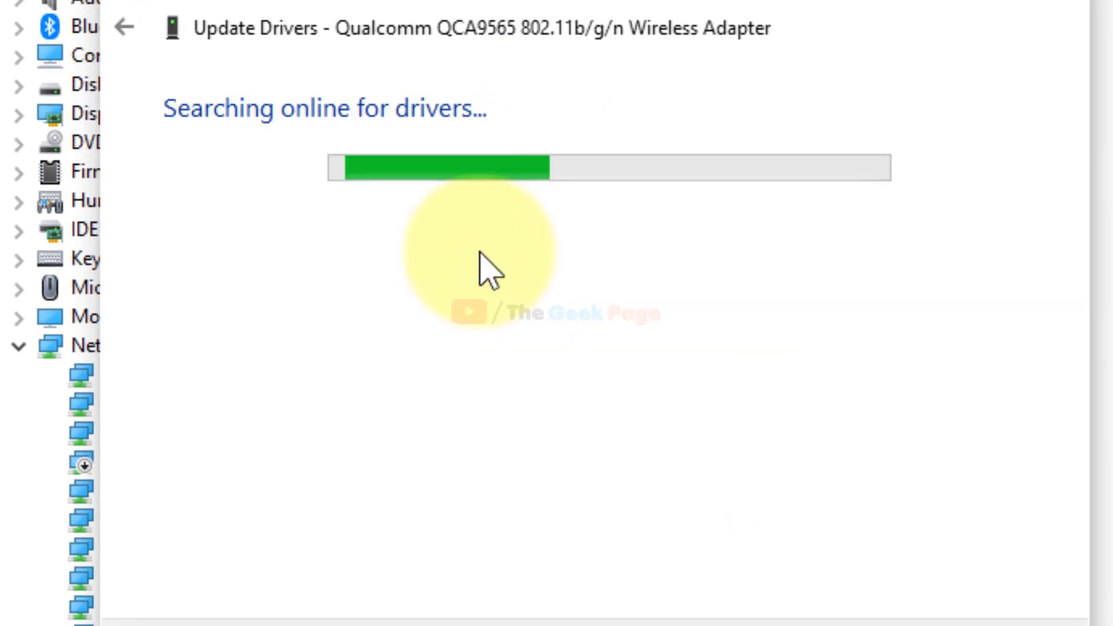